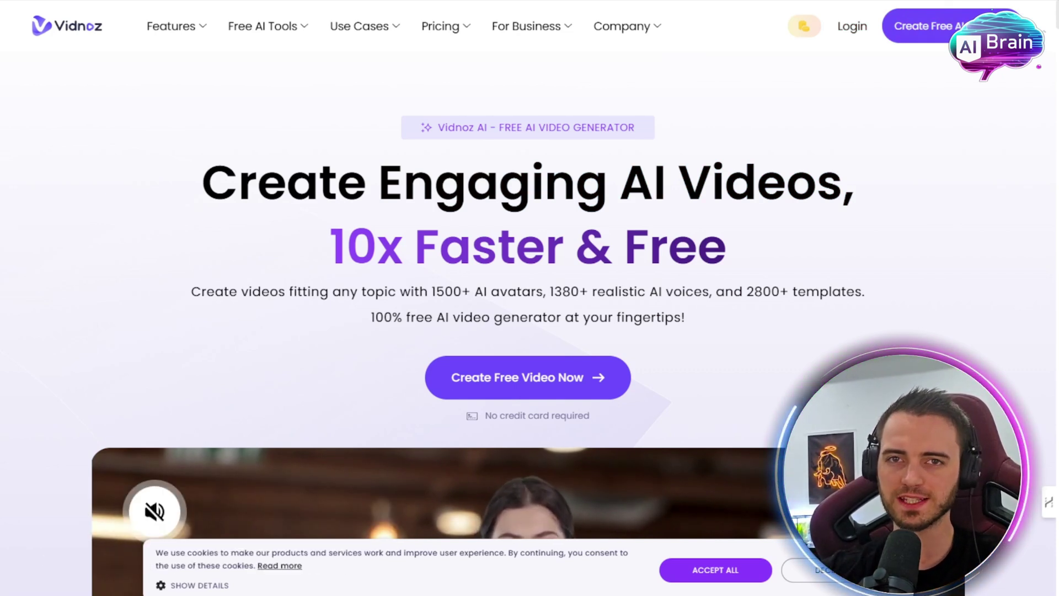
Scroll the landing page, highlighting the main heading and the 1500+ AI avatars figure
{"action": "scroll", "coordinate": [528, 297], "scroll_direction": "down", "scroll_amount": 1}
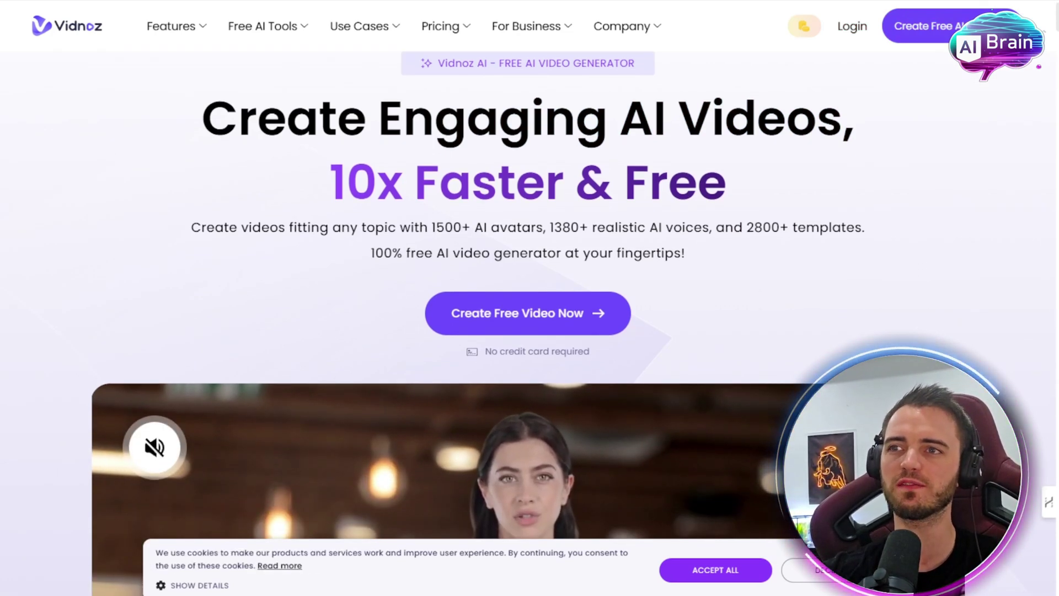
{"action": "left_click_drag", "start_coordinate": [328, 182], "coordinate": [571, 188]}
{"action": "left_click", "coordinate": [571, 187]}
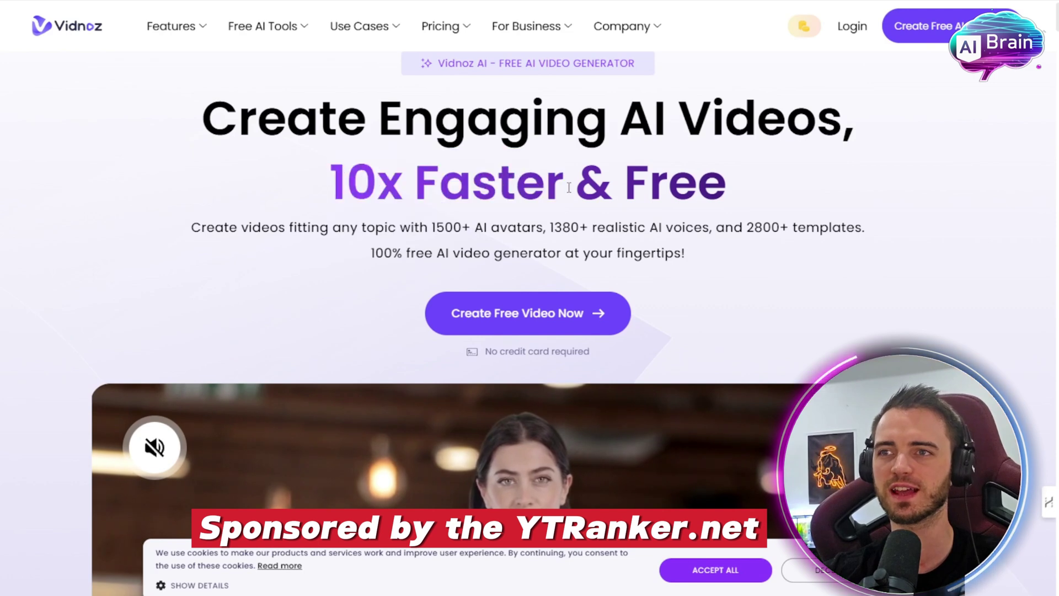
{"action": "scroll", "coordinate": [776, 187], "scroll_direction": "down", "scroll_amount": 5}
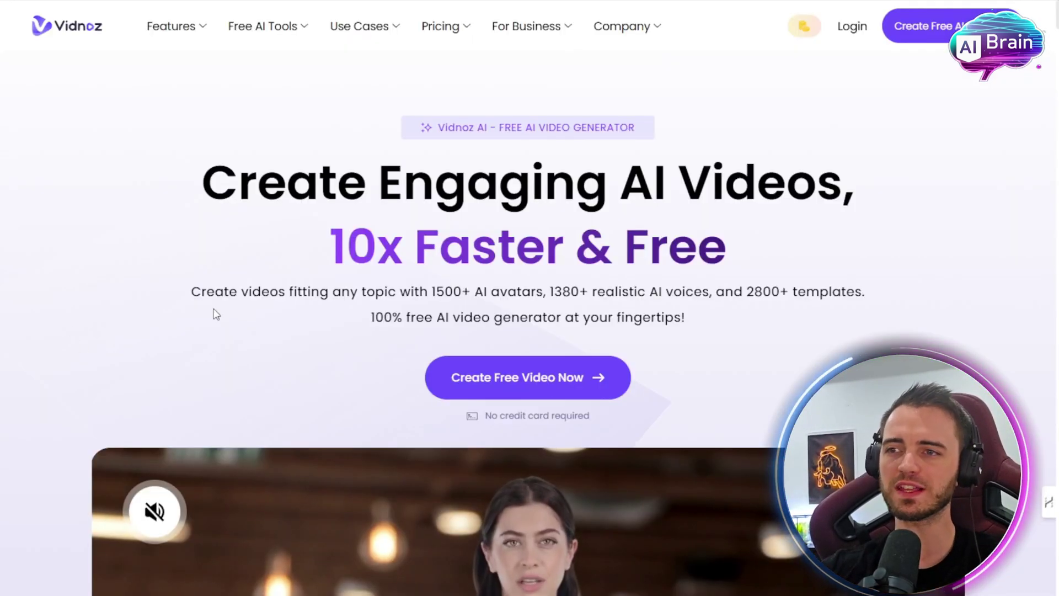
{"action": "left_click_drag", "start_coordinate": [429, 290], "coordinate": [450, 293]}
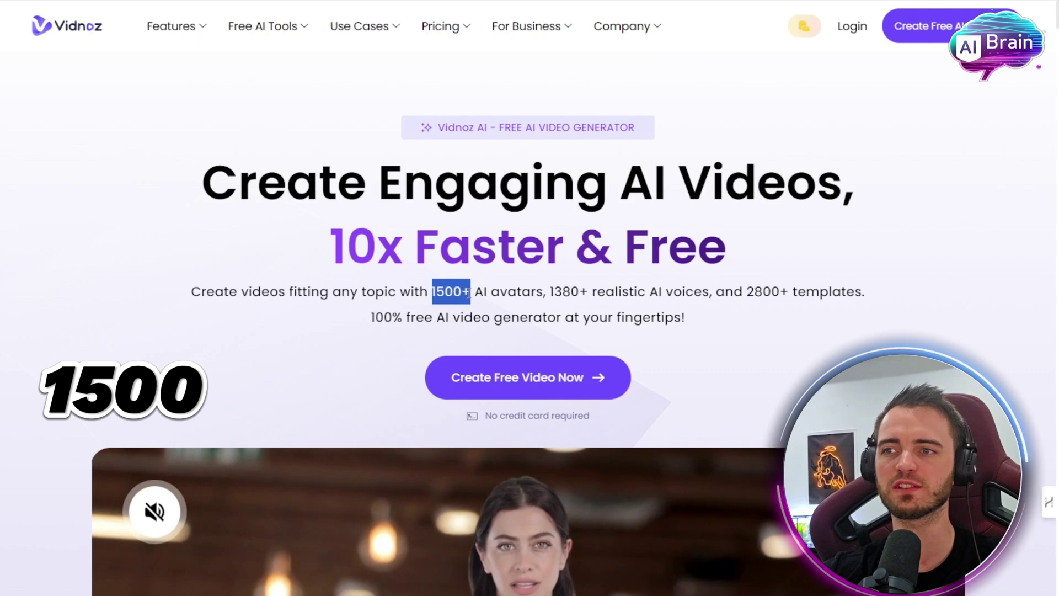
{"action": "left_click", "coordinate": [469, 294]}
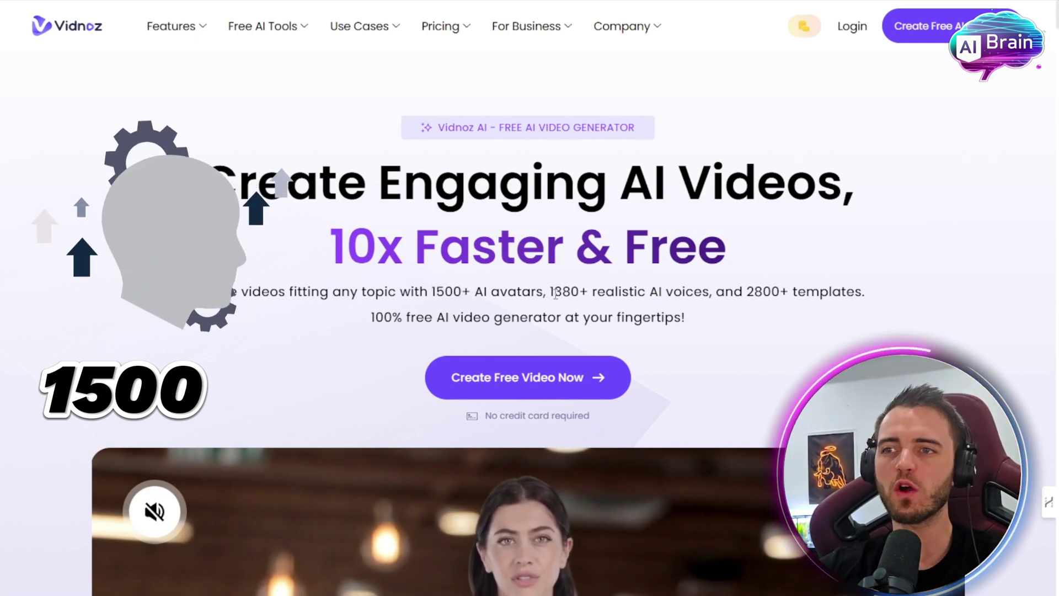
Highlight the AI voices and 2800+ templates figures, then sign in with Google
{"action": "left_click_drag", "start_coordinate": [584, 294], "coordinate": [698, 291]}
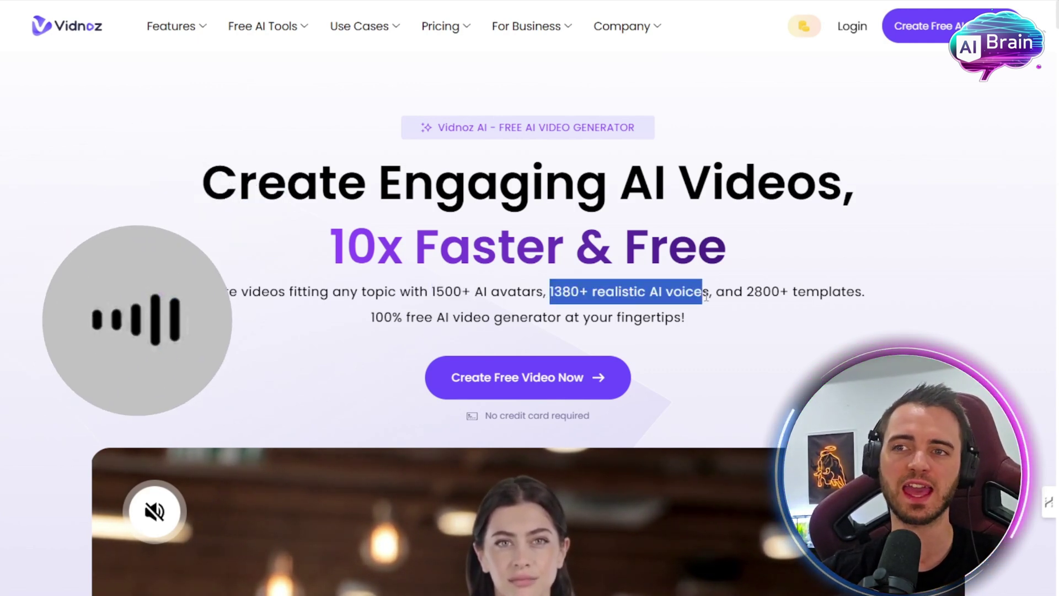
{"action": "left_click", "coordinate": [704, 288]}
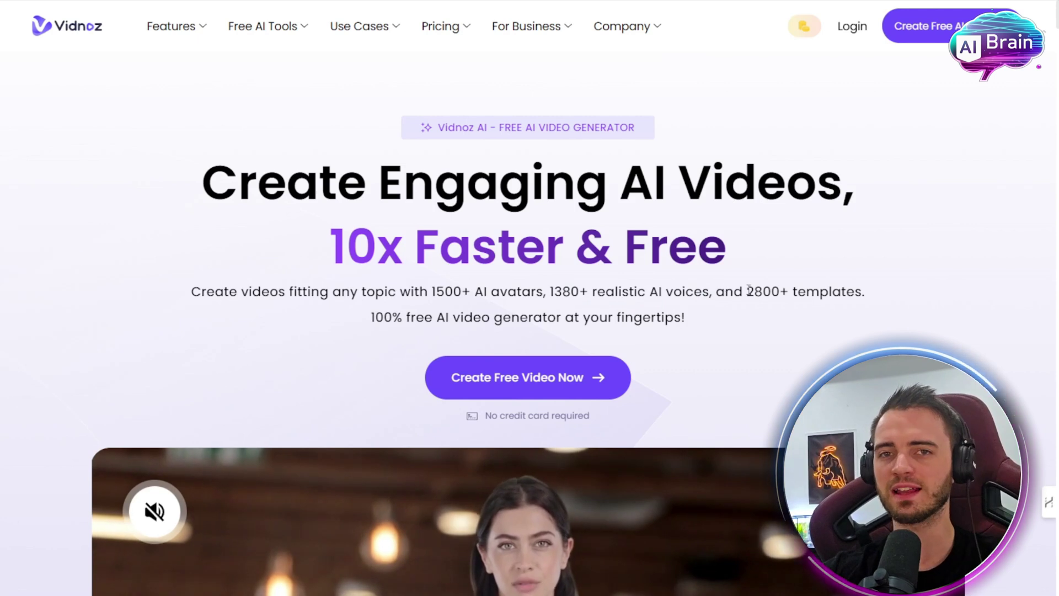
{"action": "left_click_drag", "start_coordinate": [749, 291], "coordinate": [865, 293]}
{"action": "left_click", "coordinate": [775, 310]}
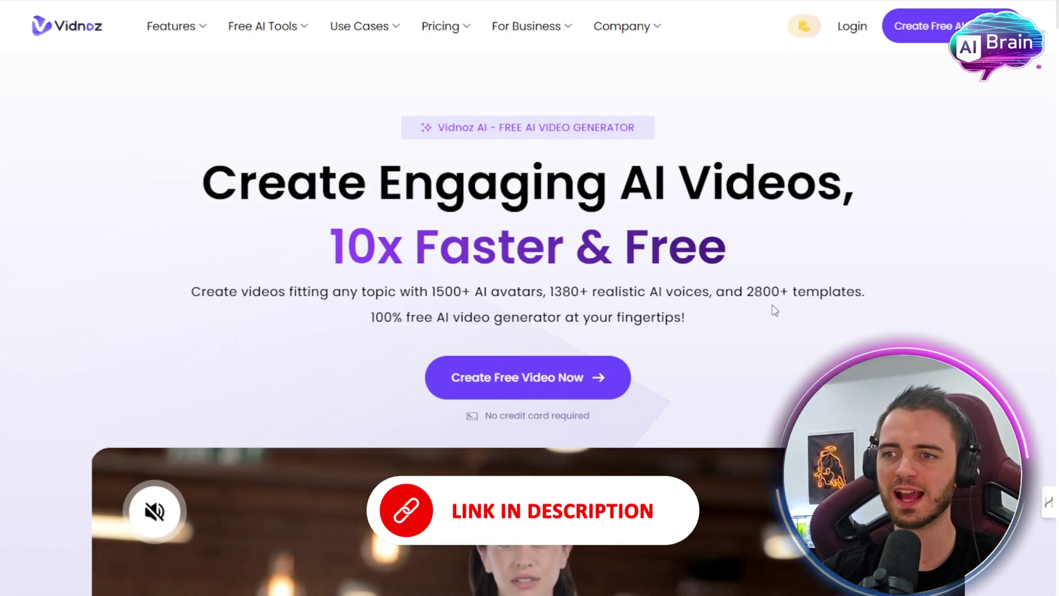
{"action": "left_click", "coordinate": [513, 381]}
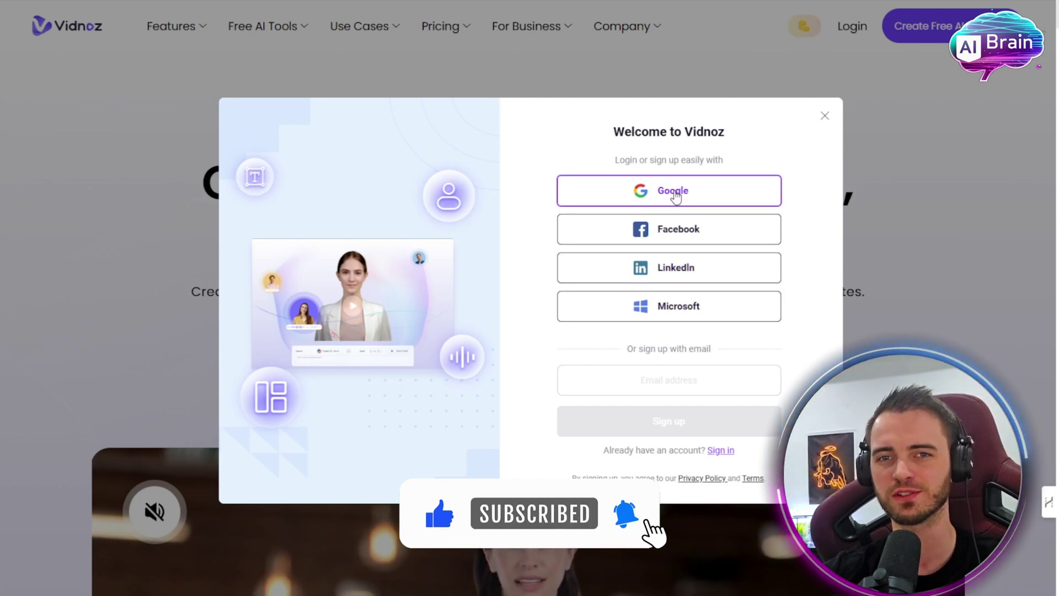
{"action": "left_click", "coordinate": [676, 194]}
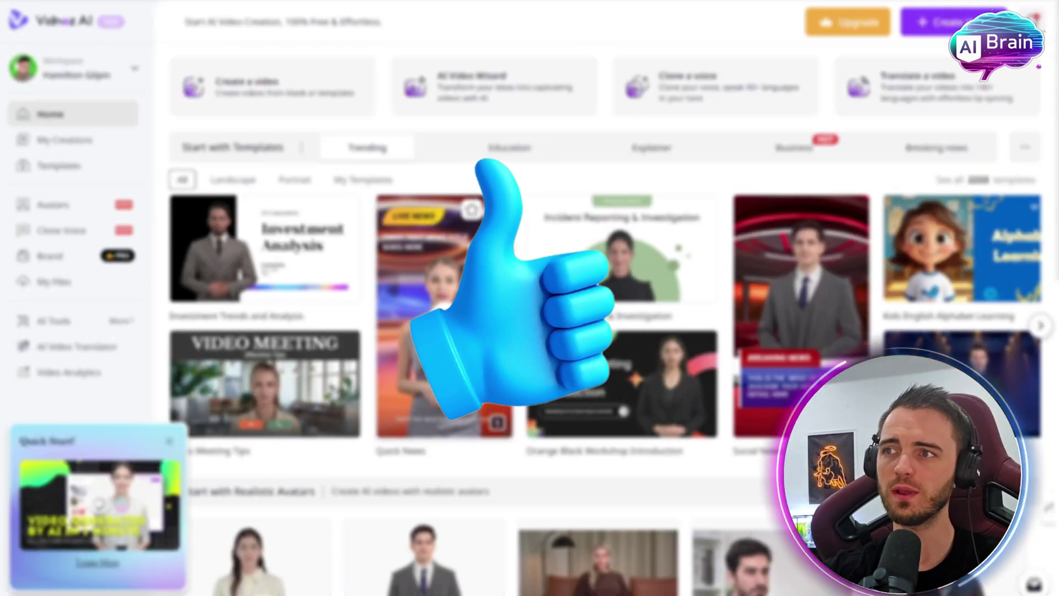
Preview the Investment Trends and Analysis template, pause it, and open it in the editor
{"action": "scroll", "coordinate": [633, 262], "scroll_direction": "down", "scroll_amount": 3}
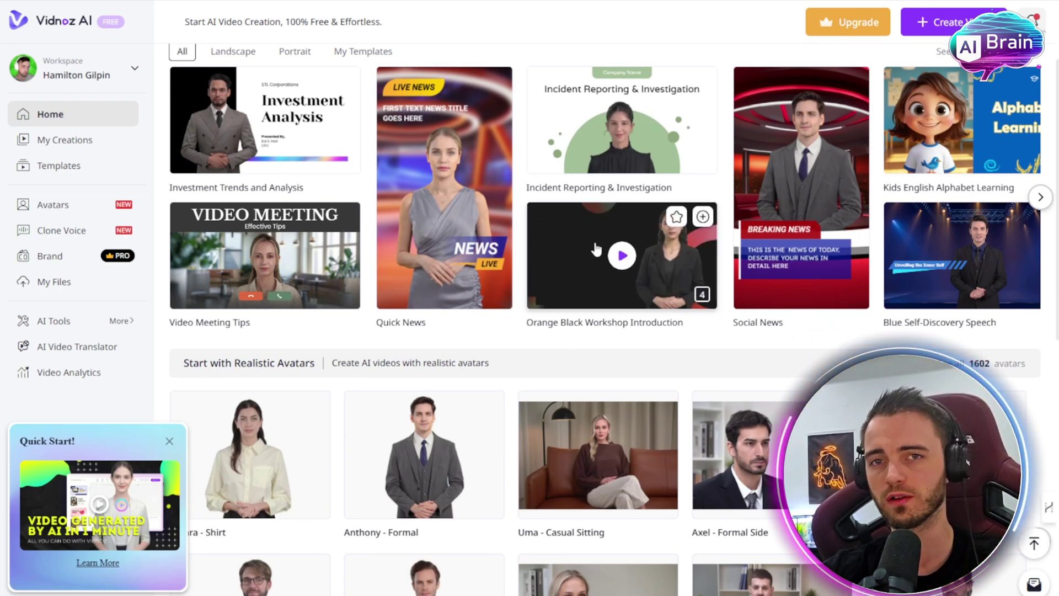
{"action": "scroll", "coordinate": [403, 226], "scroll_direction": "up", "scroll_amount": 1}
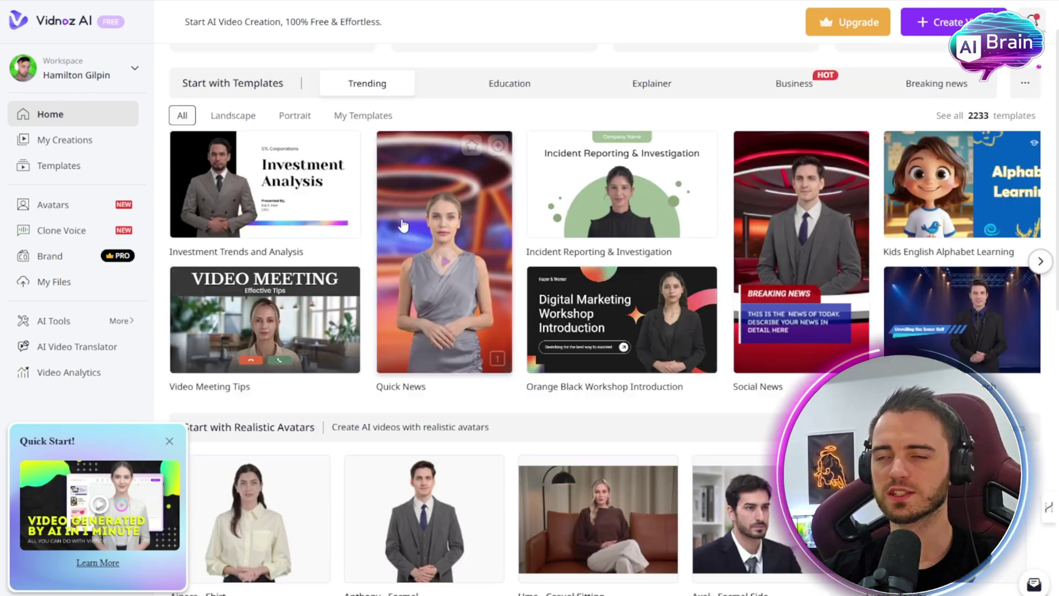
{"action": "left_click", "coordinate": [269, 191]}
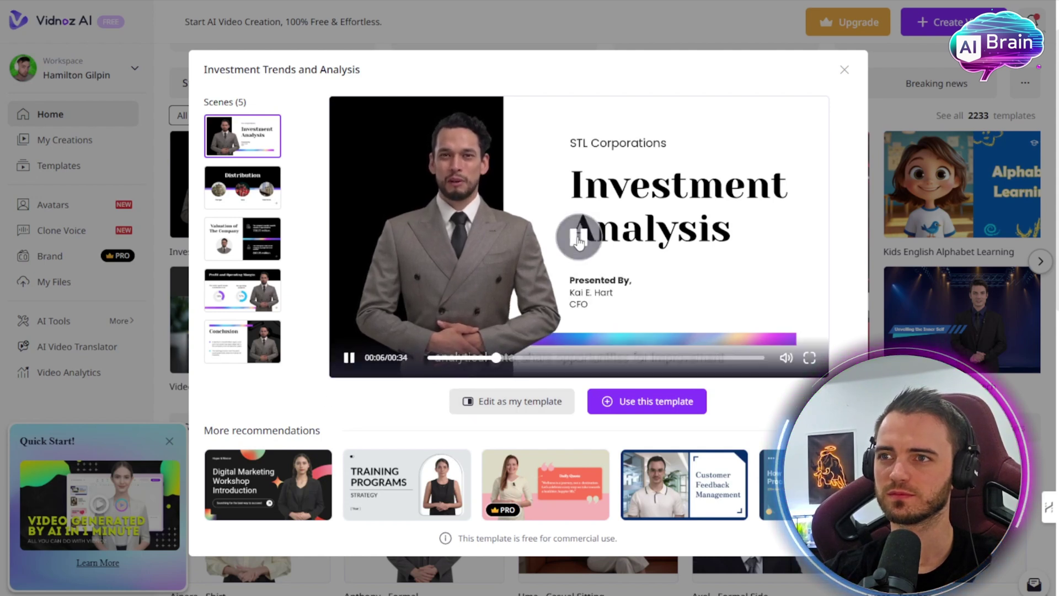
{"action": "left_click", "coordinate": [560, 218]}
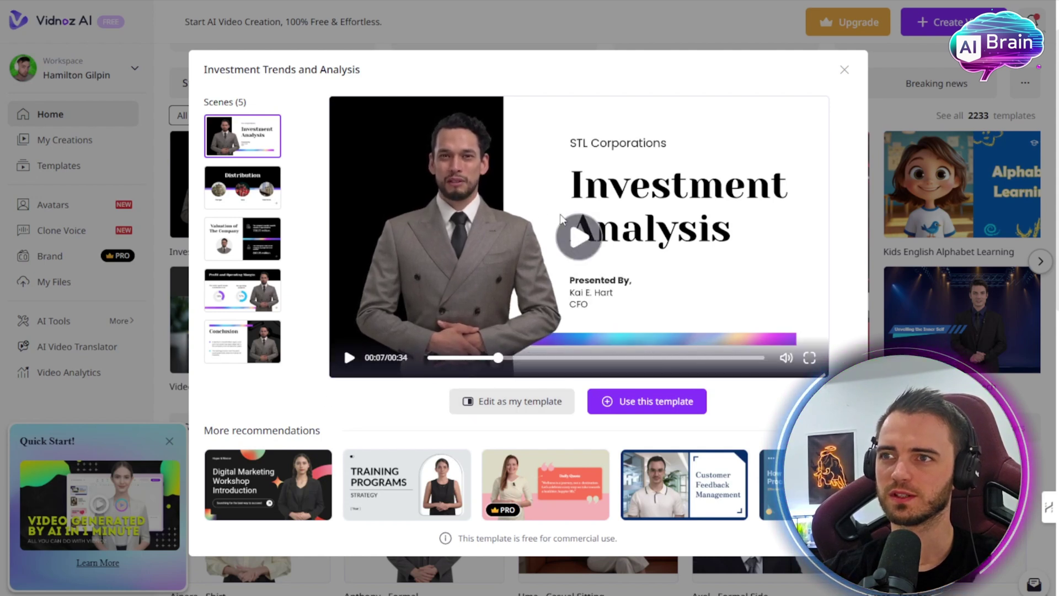
{"action": "left_click", "coordinate": [643, 405]}
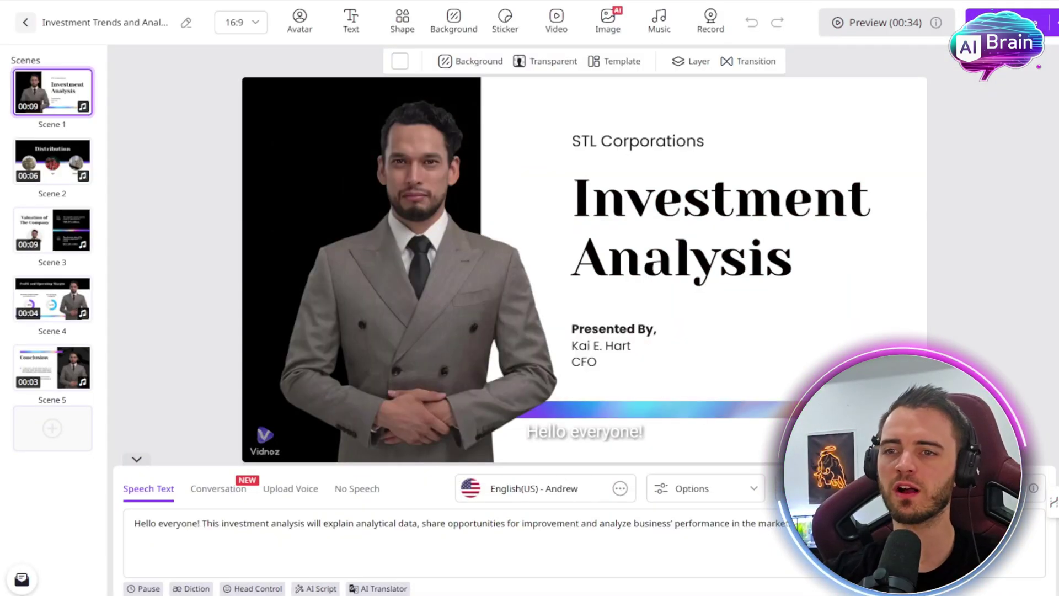
Delete all of scene 1's speech text and bring up the AI Script generator
{"action": "left_click_drag", "start_coordinate": [677, 522], "coordinate": [137, 517]}
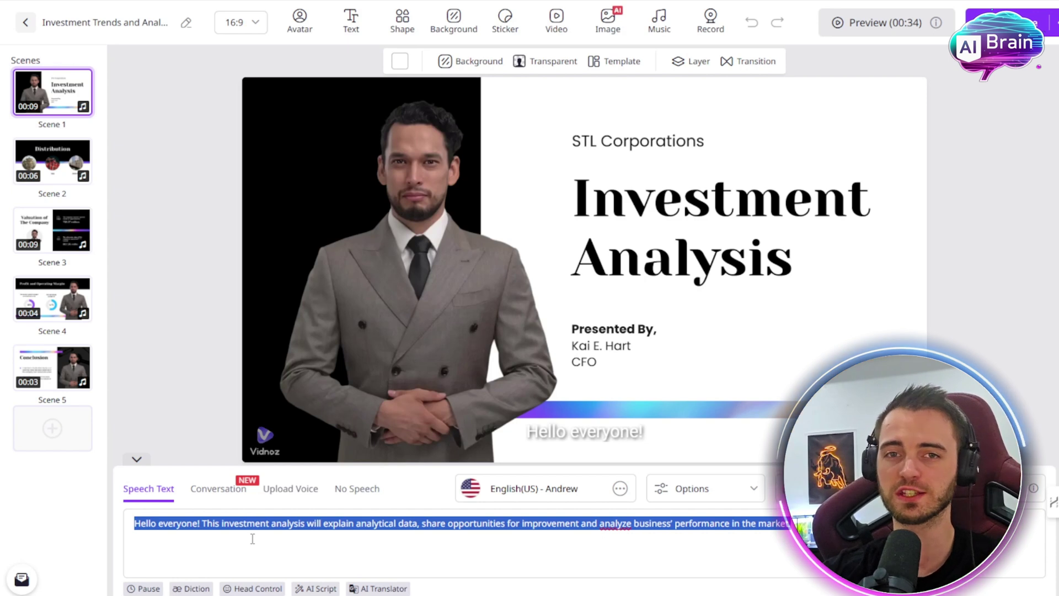
{"action": "key", "text": "BackSpace"}
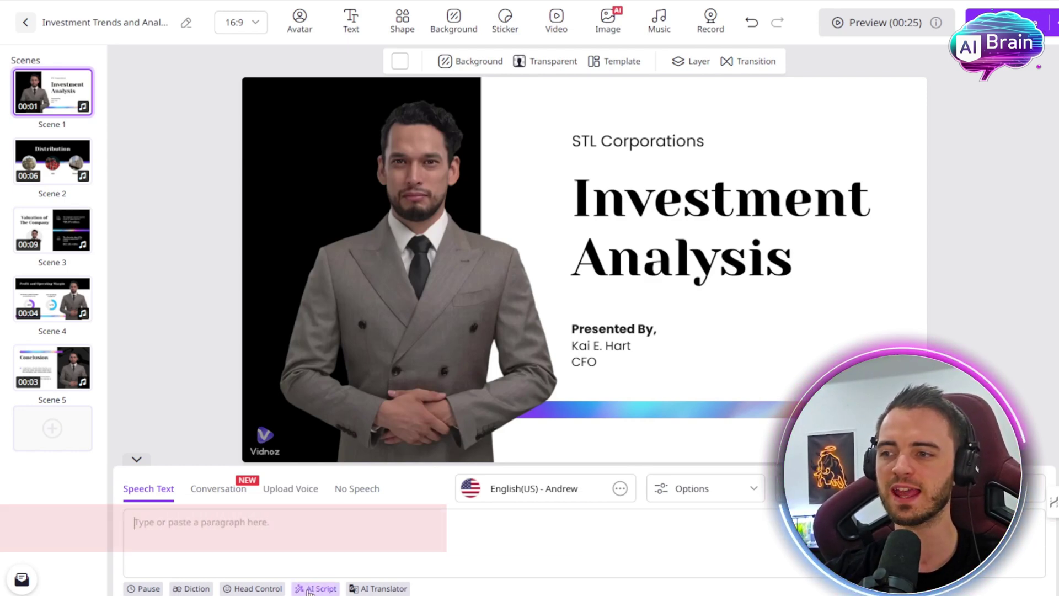
{"action": "left_click", "coordinate": [310, 589]}
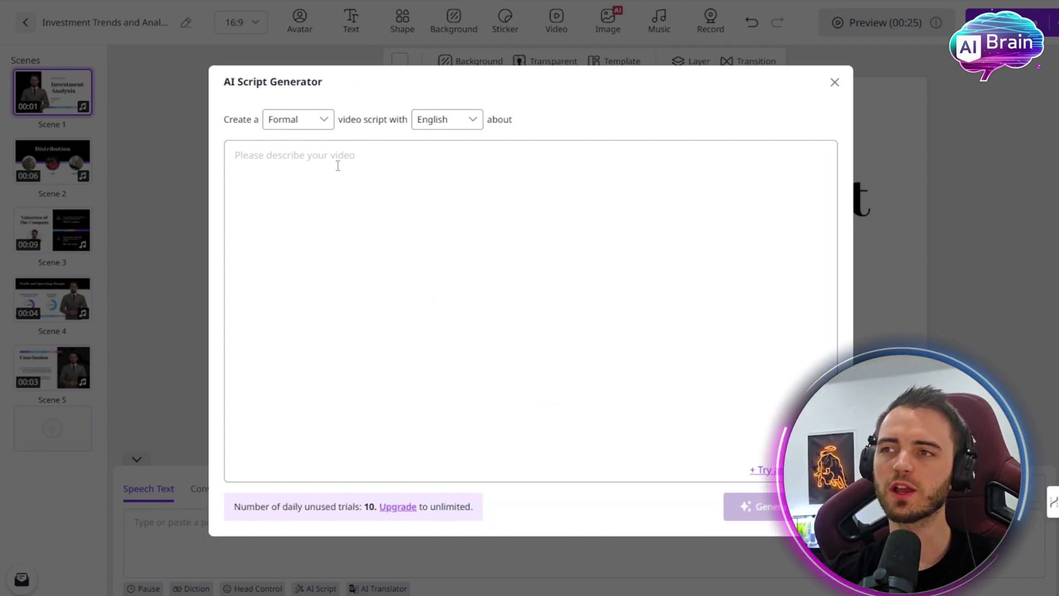
Review the tone and language lists, keeping the script Formal and in English
{"action": "left_click", "coordinate": [324, 119]}
{"action": "scroll", "coordinate": [321, 317], "scroll_direction": "down", "scroll_amount": 1}
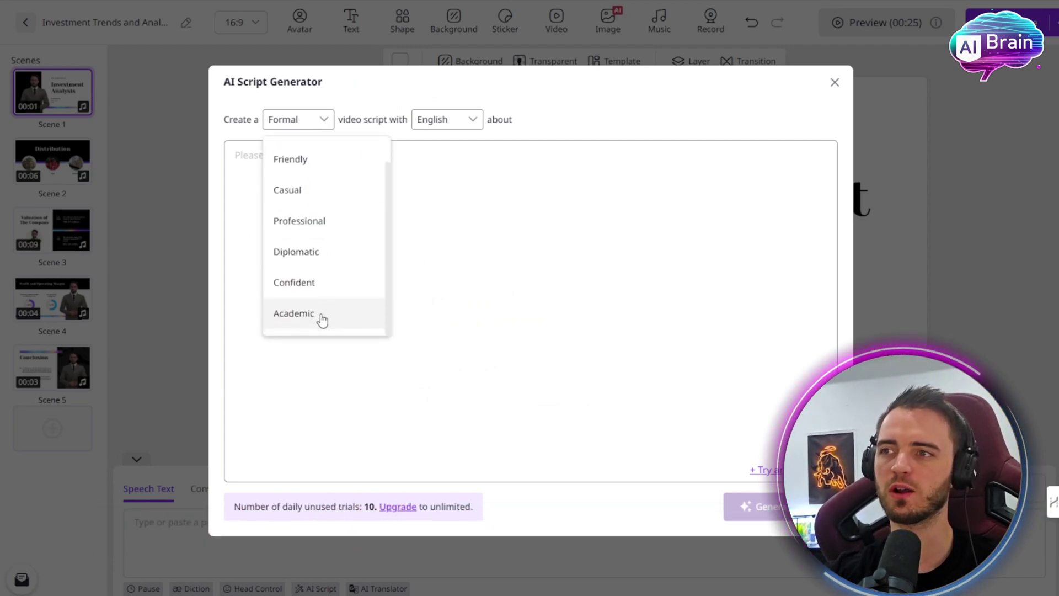
{"action": "scroll", "coordinate": [313, 224], "scroll_direction": "up", "scroll_amount": 1}
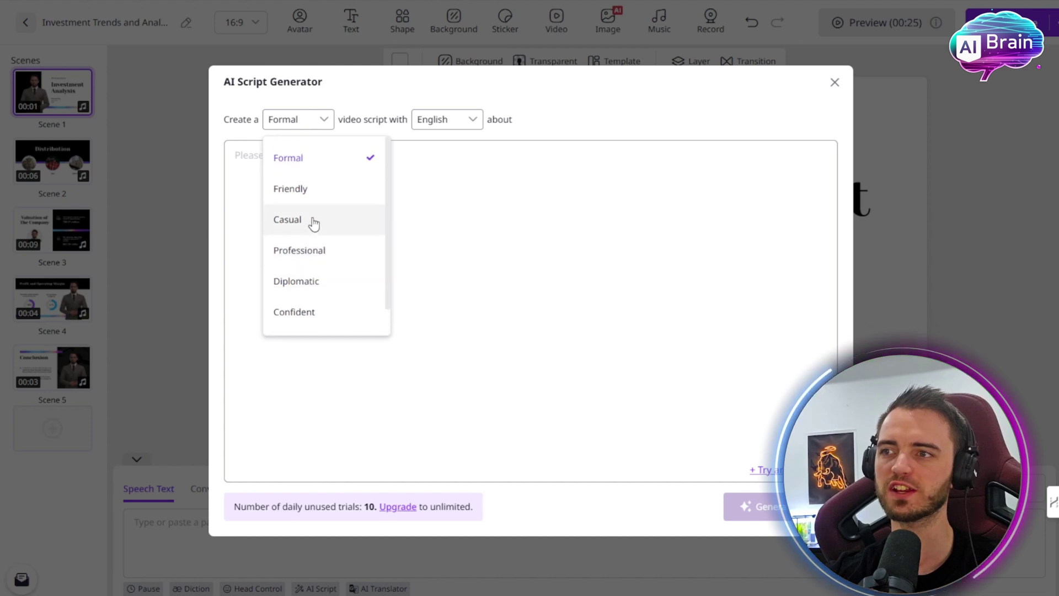
{"action": "left_click", "coordinate": [488, 188]}
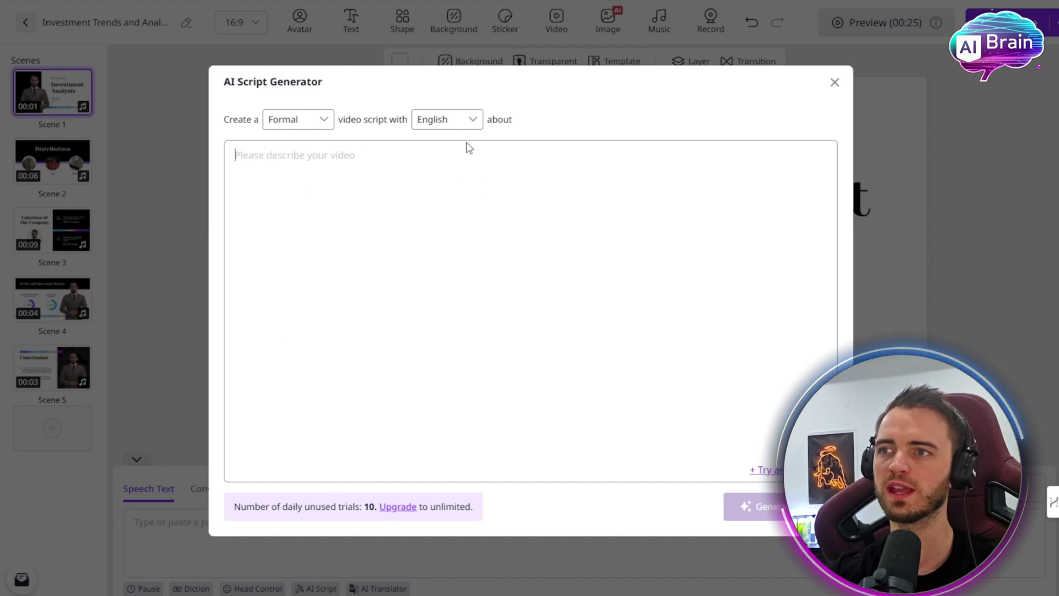
{"action": "left_click", "coordinate": [473, 123]}
{"action": "scroll", "coordinate": [468, 273], "scroll_direction": "down", "scroll_amount": 4}
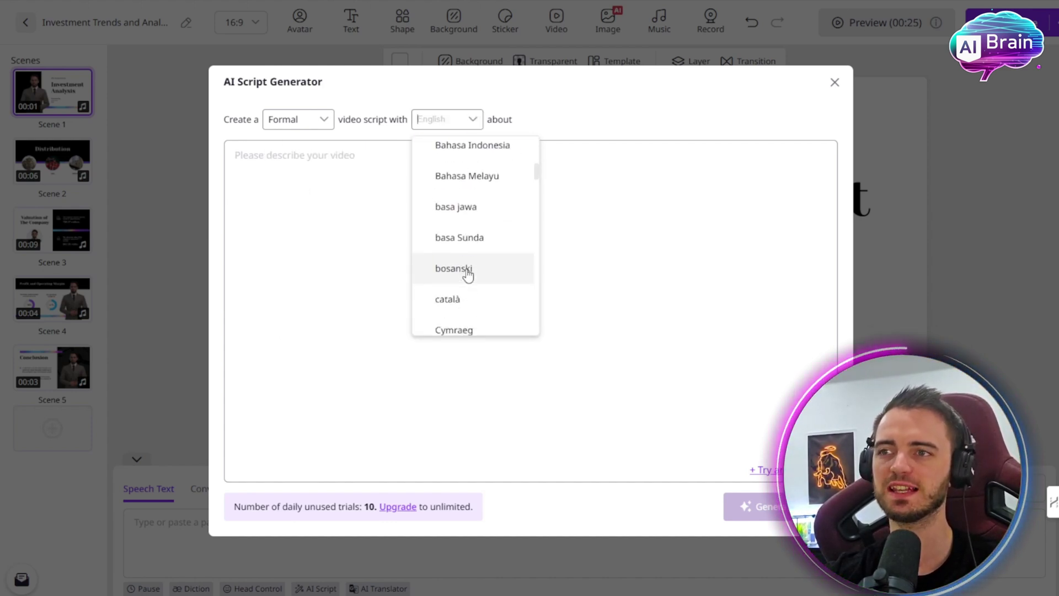
{"action": "scroll", "coordinate": [466, 275], "scroll_direction": "up", "scroll_amount": 5}
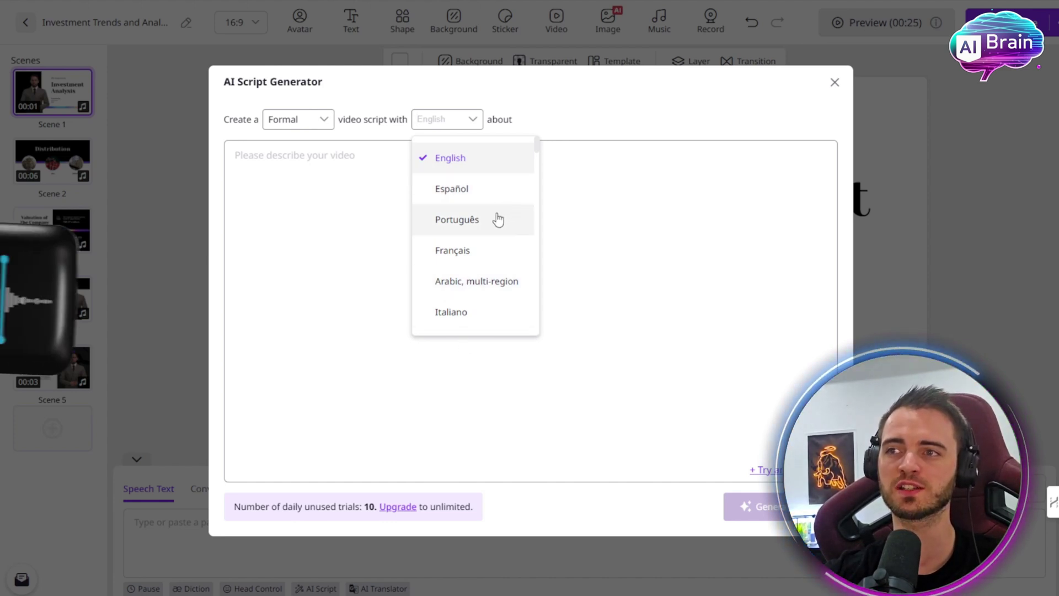
{"action": "left_click", "coordinate": [333, 228]}
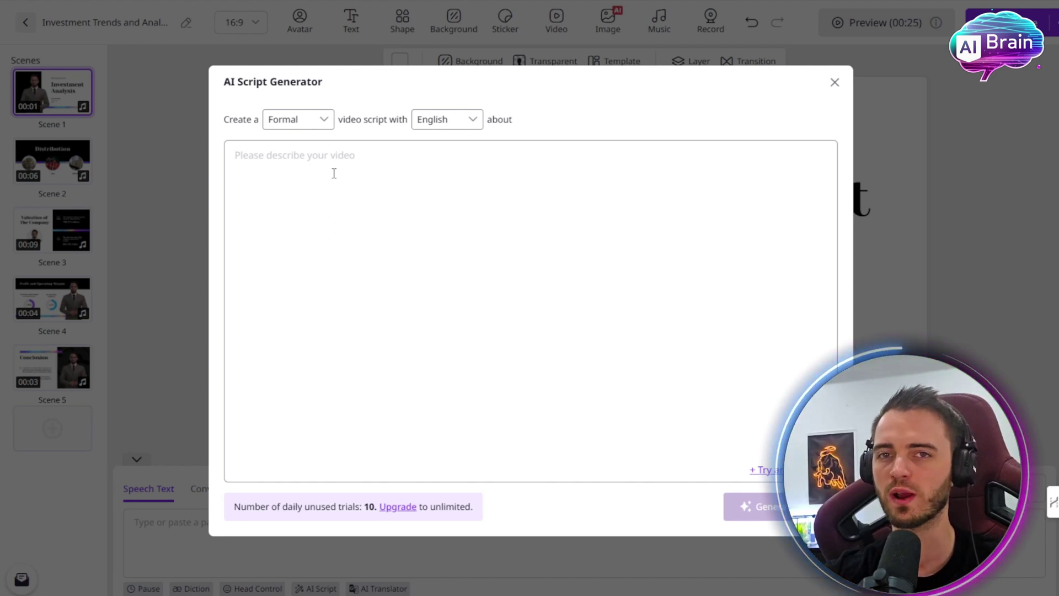
Generate a script from the pasted topic, trim it to the first sentence, and apply it
{"action": "type", "text": "introduction to an investment analysis"}
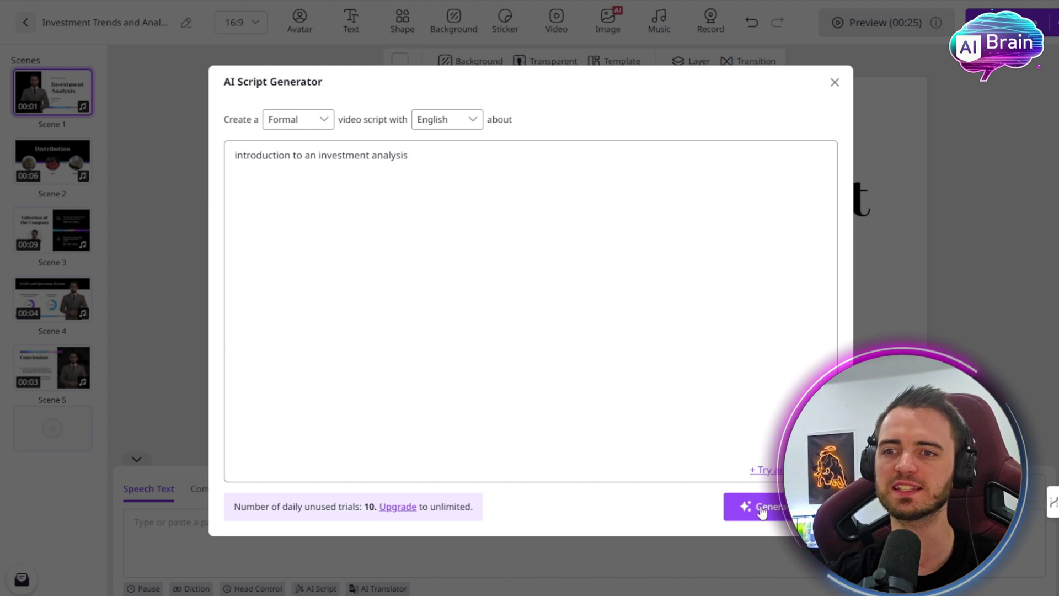
{"action": "left_click", "coordinate": [785, 518]}
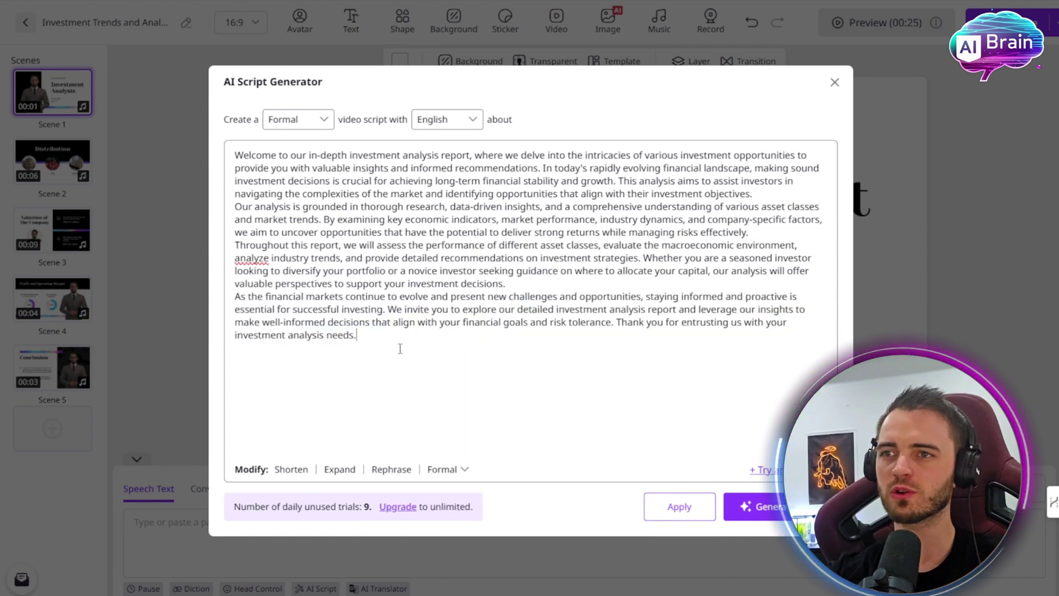
{"action": "left_click_drag", "start_coordinate": [394, 341], "coordinate": [543, 168]}
{"action": "key", "text": "BackSpace"}
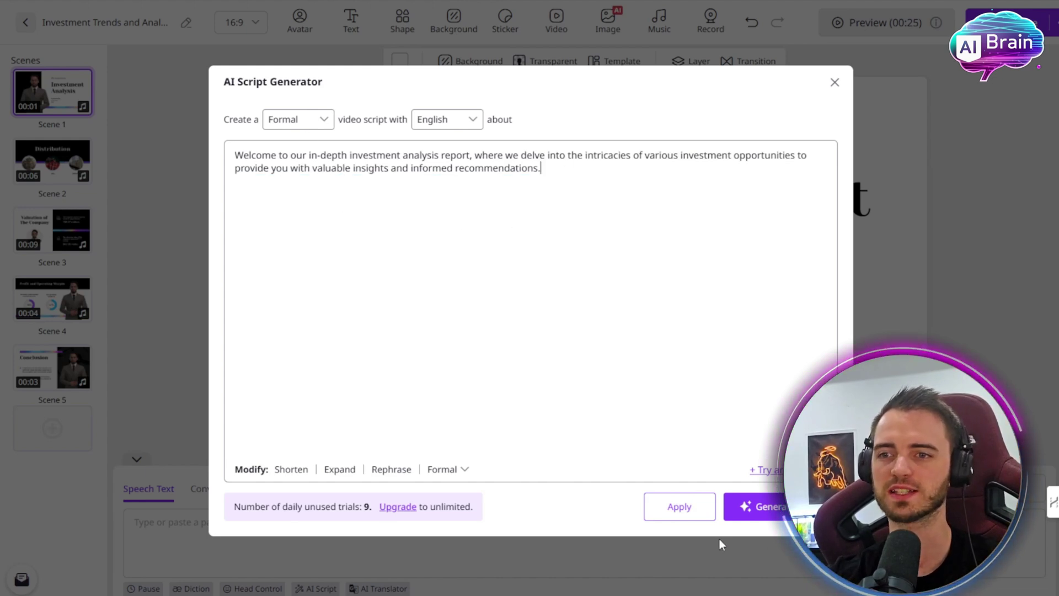
{"action": "left_click", "coordinate": [674, 507]}
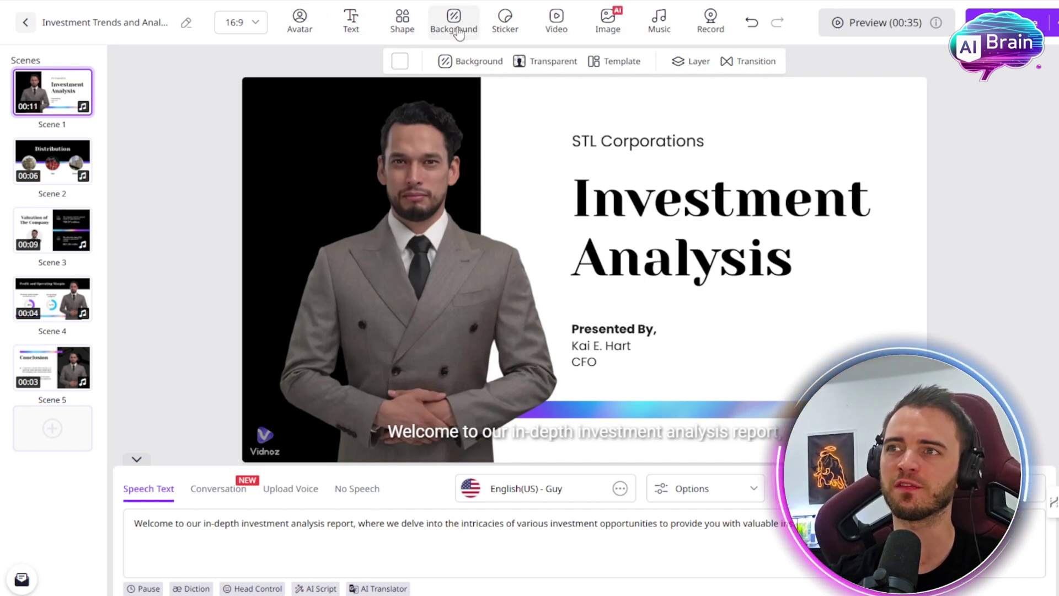
Glance at the scene's background choices, then show the avatar choices
{"action": "left_click", "coordinate": [454, 23]}
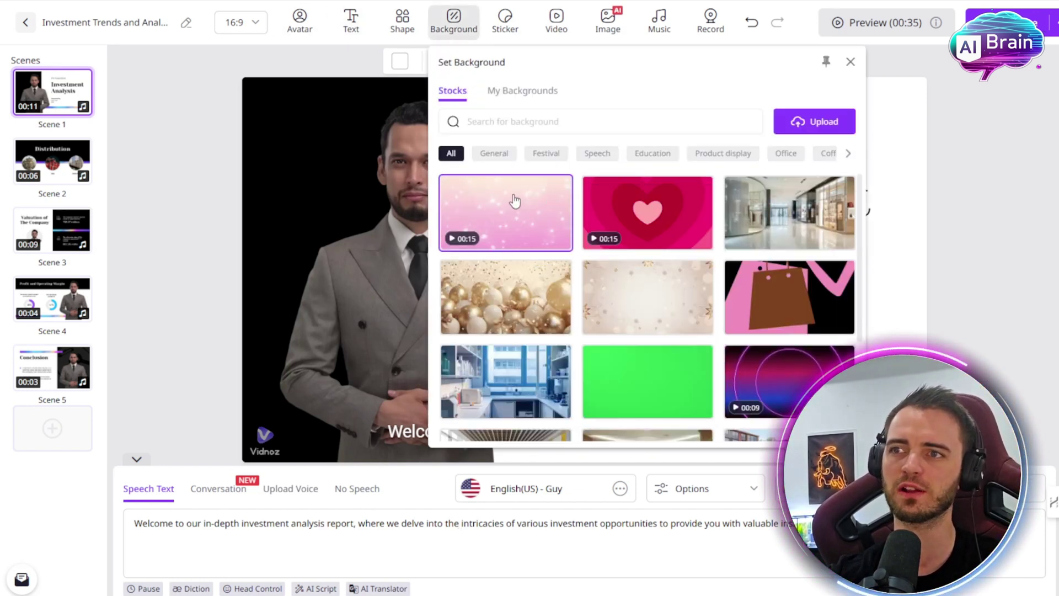
{"action": "left_click", "coordinate": [215, 142]}
{"action": "left_click", "coordinate": [300, 23]}
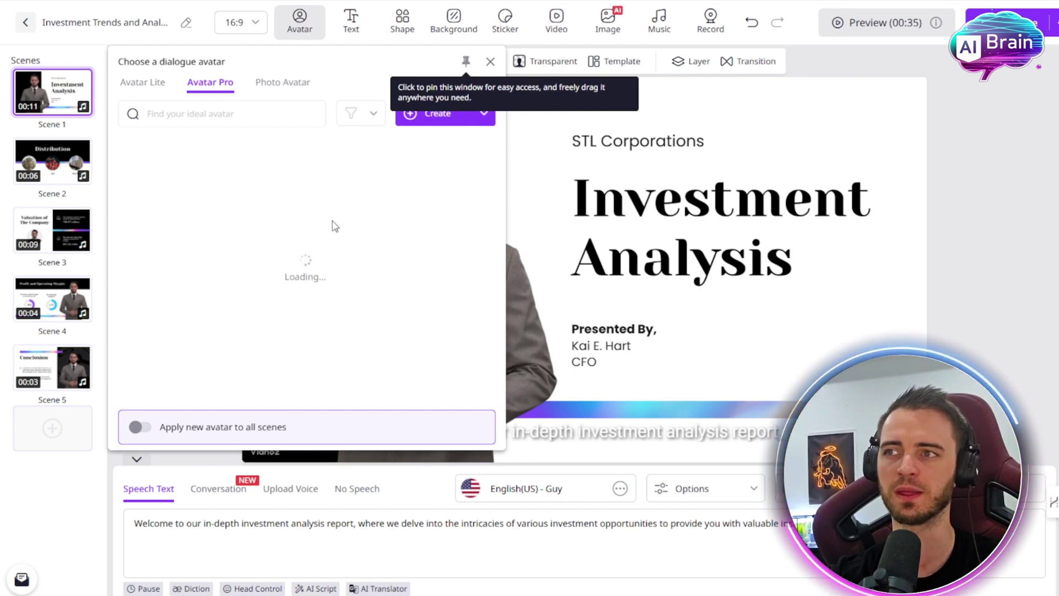
Replace scene 1's presenter with the bearded man in glasses and a brown suit
{"action": "left_click", "coordinate": [353, 177]}
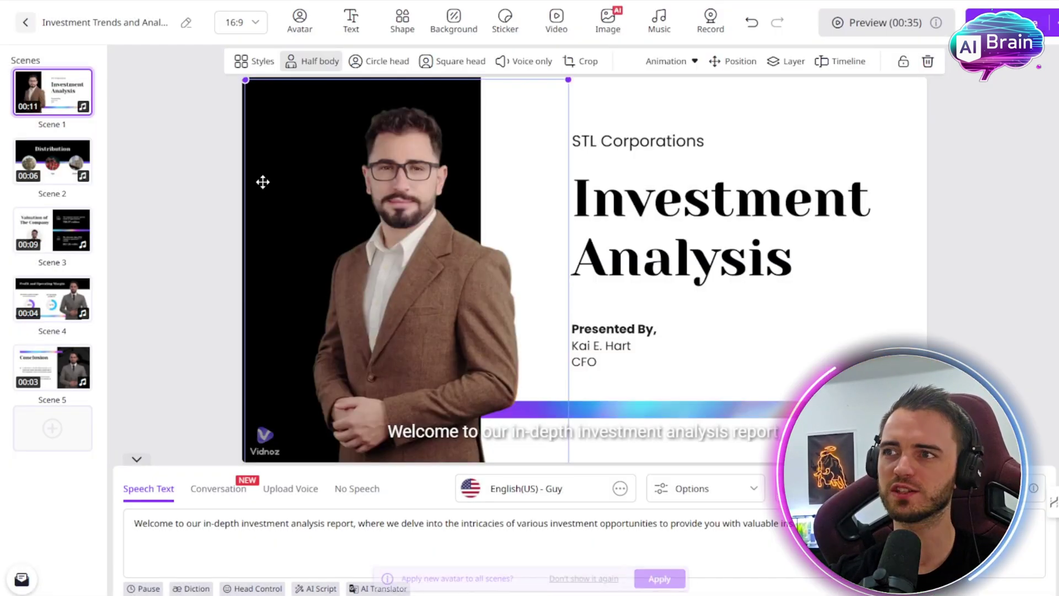
{"action": "left_click", "coordinate": [160, 309]}
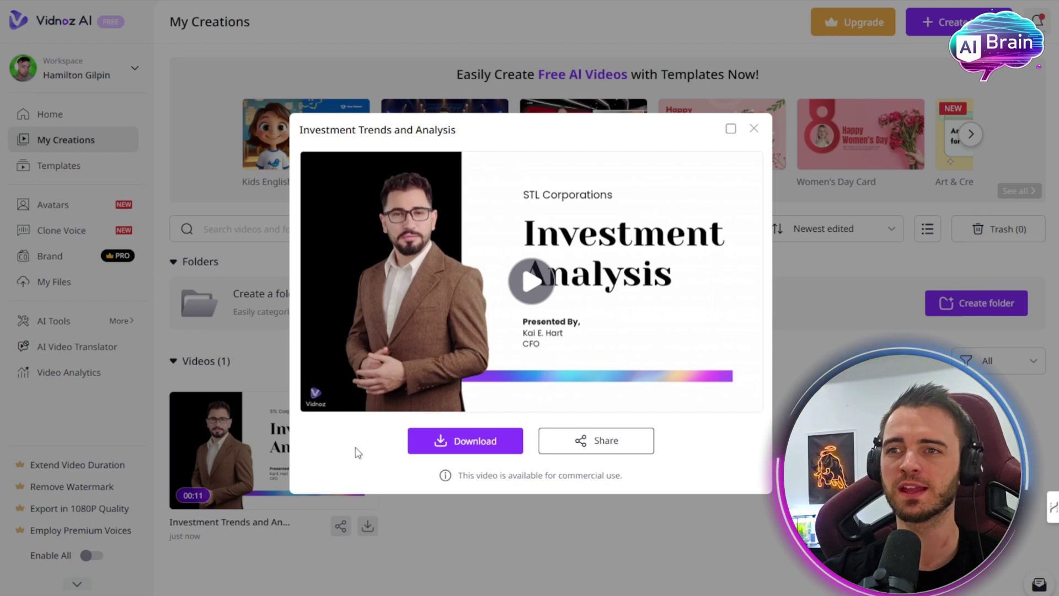
Close the finished Investment Trends and Analysis video preview
{"action": "left_click", "coordinate": [754, 129]}
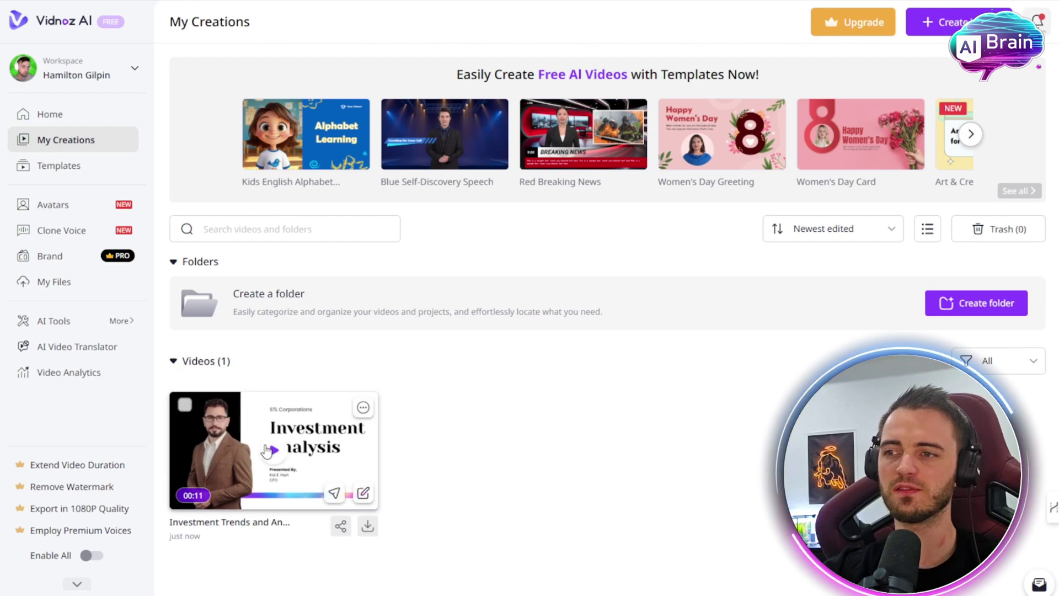
Preview and close the Kids English Alphabet Learning template, then go to Clone Voice
{"action": "mouse_move", "coordinate": [590, 148]}
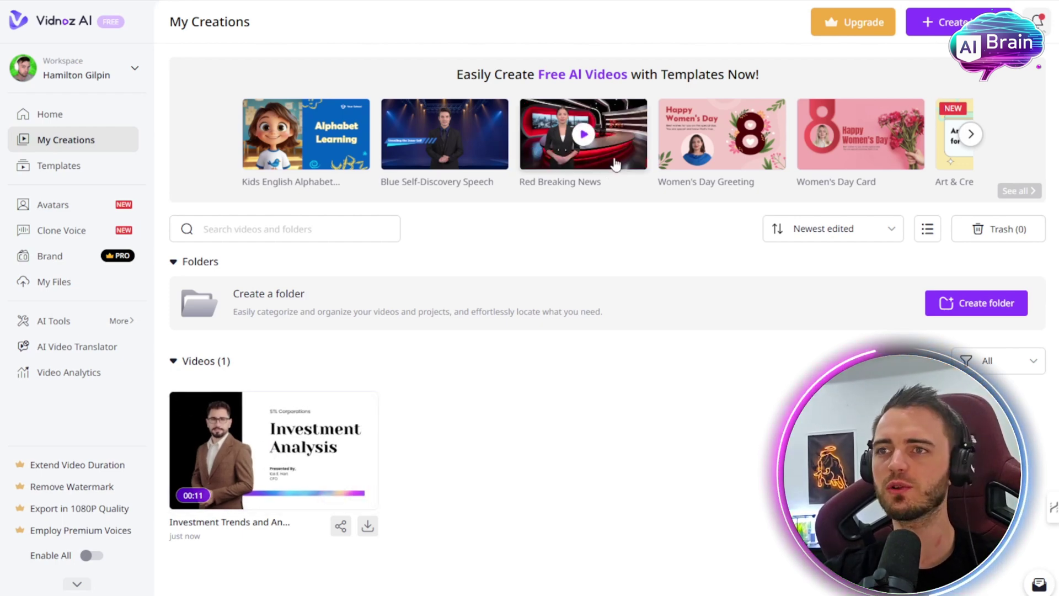
{"action": "left_click", "coordinate": [306, 135]}
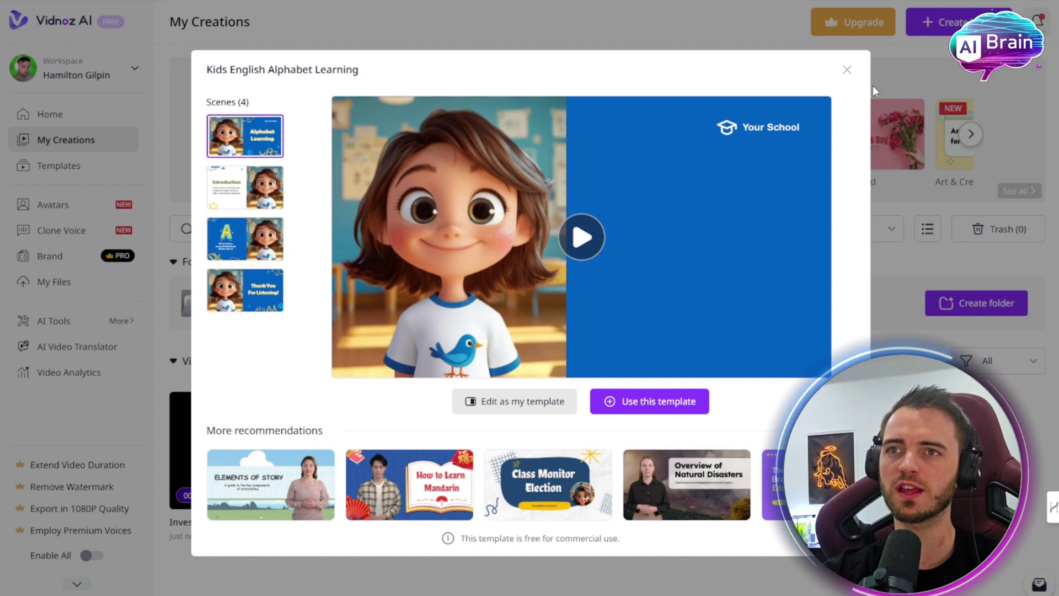
{"action": "left_click", "coordinate": [847, 70]}
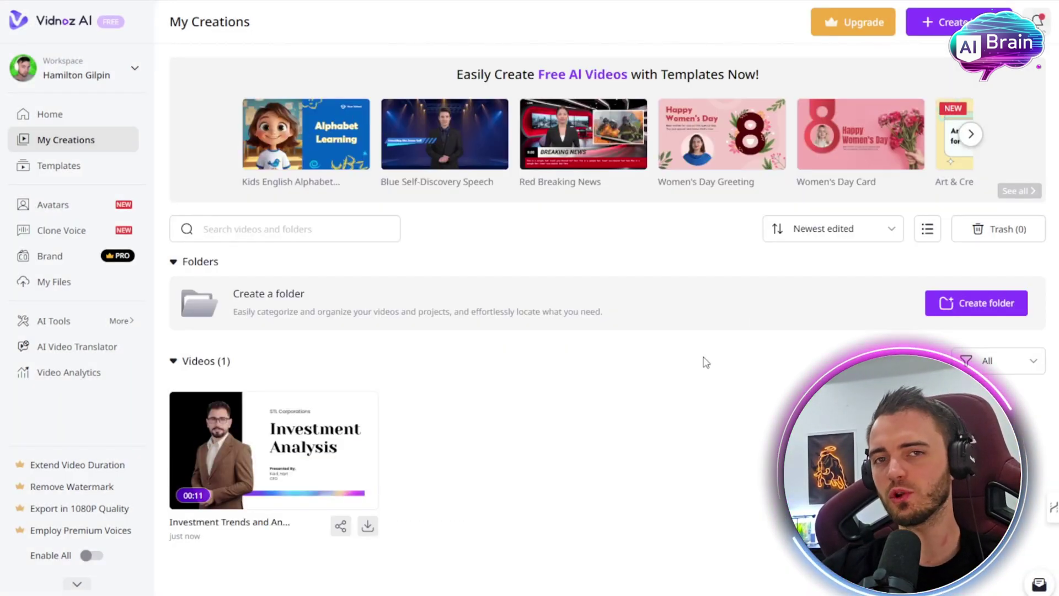
{"action": "left_click", "coordinate": [78, 235]}
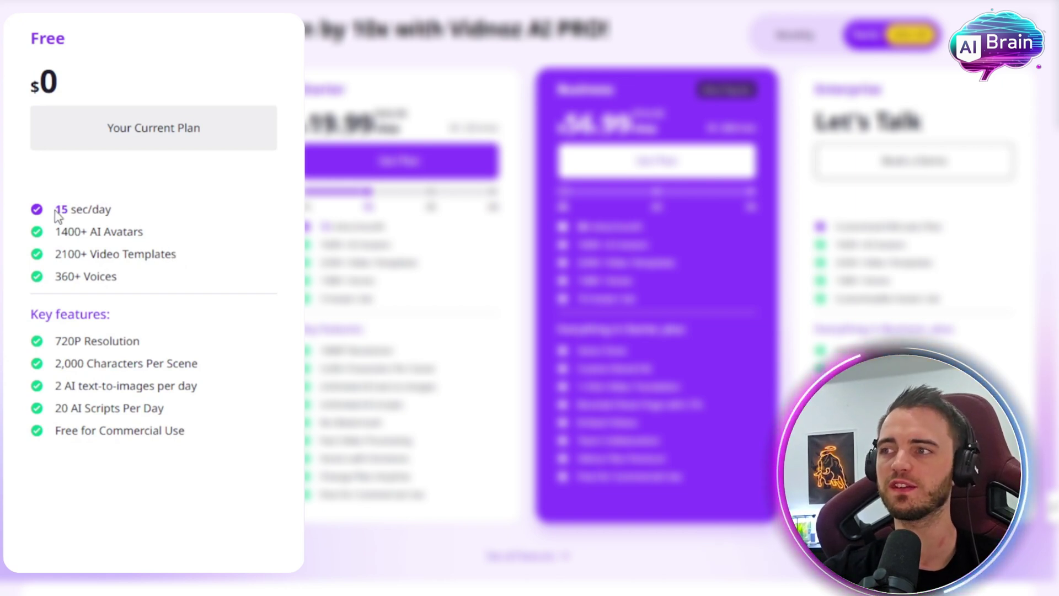
Highlight the Free plan's 15 sec/day, Starter's 19.99 price and 15 mins/month
{"action": "left_click_drag", "start_coordinate": [54, 209], "coordinate": [118, 213]}
{"action": "left_click", "coordinate": [119, 214]}
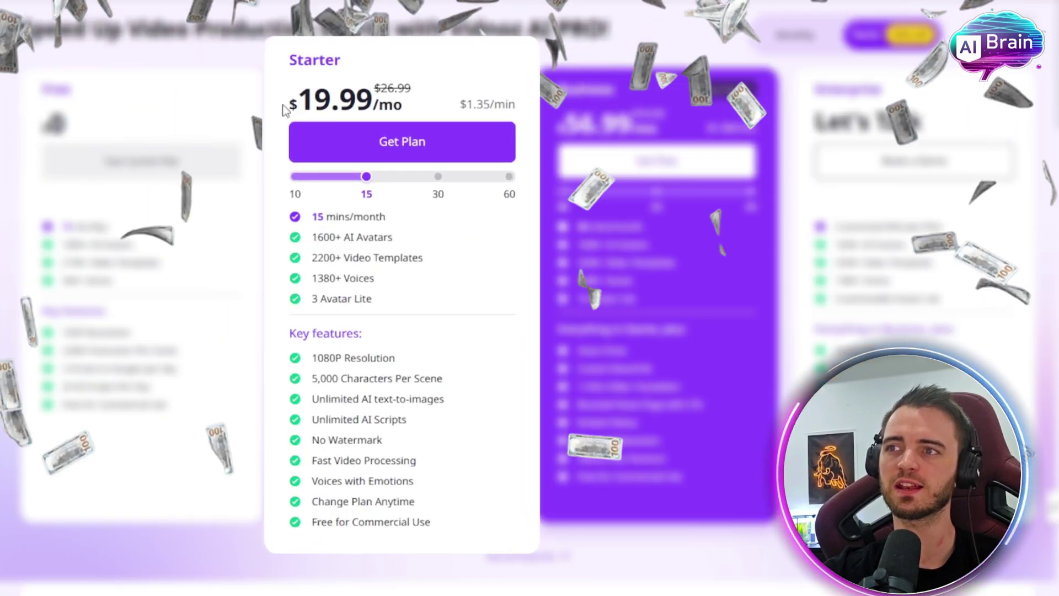
{"action": "double_click", "coordinate": [299, 100]}
{"action": "left_click", "coordinate": [407, 101]}
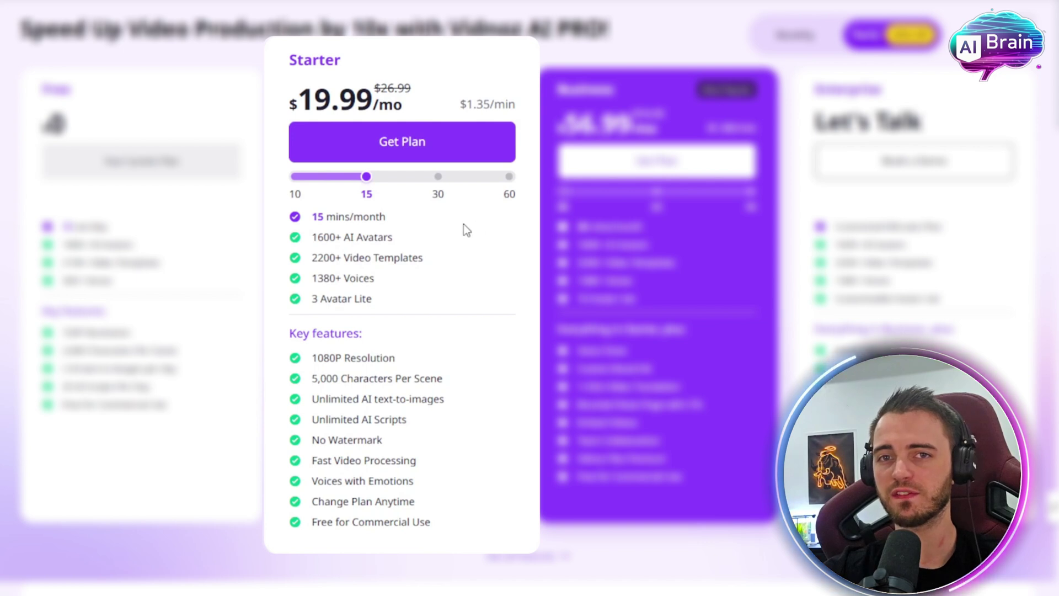
{"action": "left_click_drag", "start_coordinate": [387, 217], "coordinate": [306, 220]}
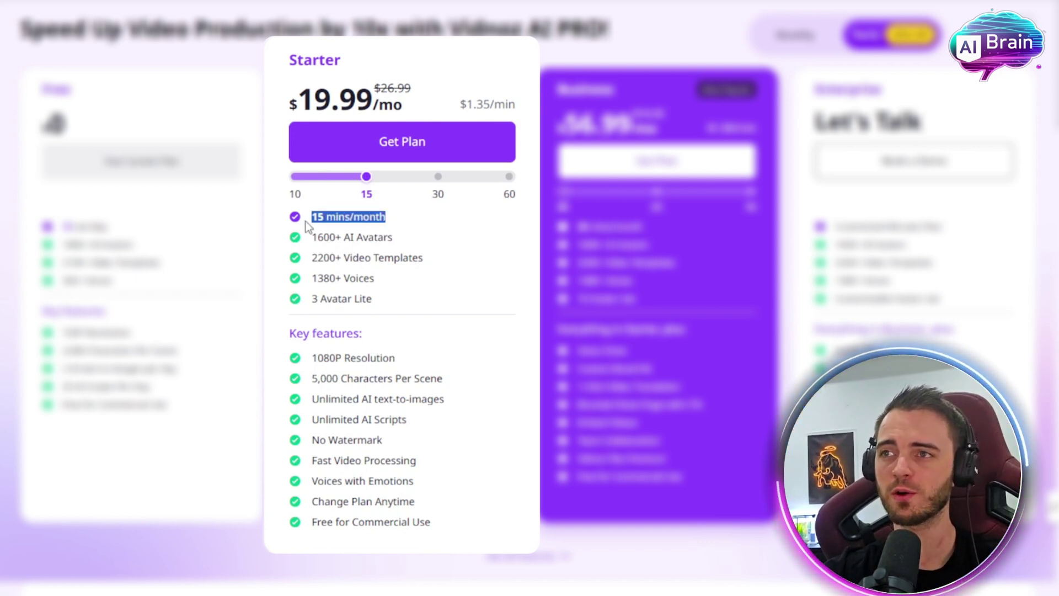
{"action": "left_click", "coordinate": [306, 220]}
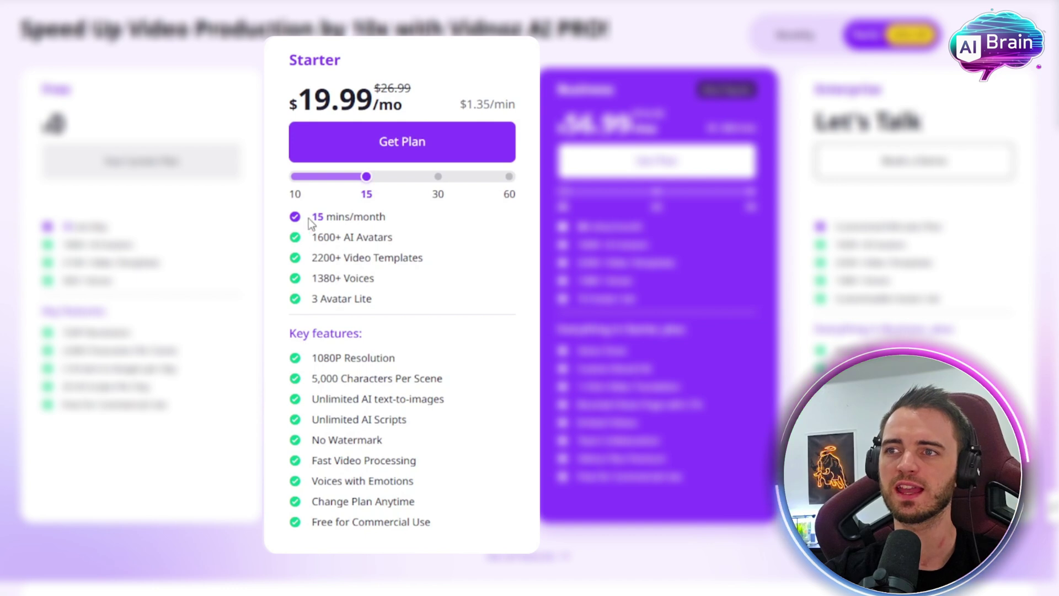
Raise the Starter plan slider to 60 mins/month and highlight the new limit
{"action": "left_click", "coordinate": [438, 178]}
{"action": "left_click", "coordinate": [509, 177]}
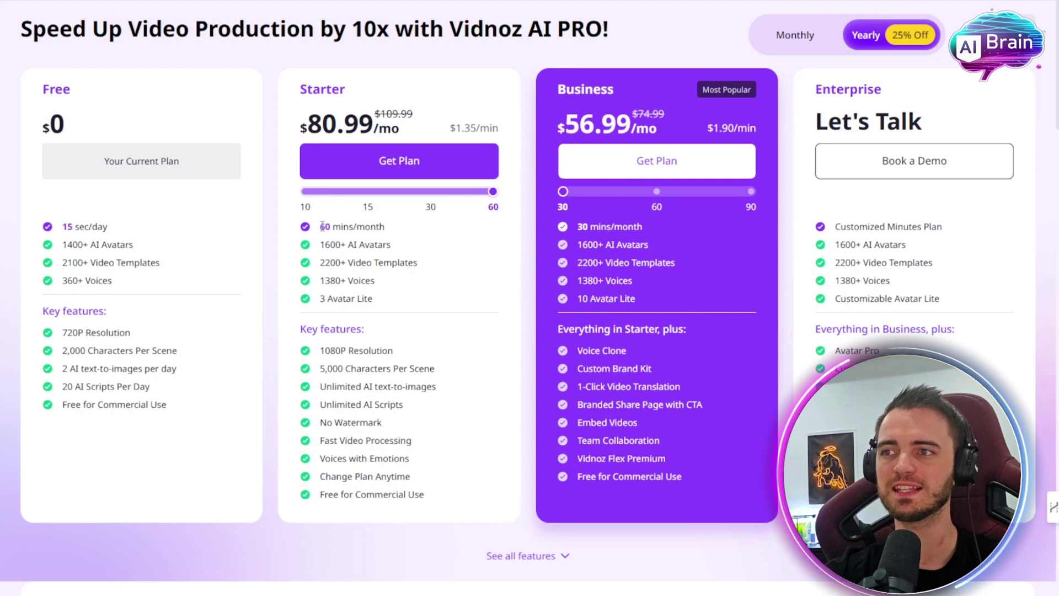
{"action": "left_click_drag", "start_coordinate": [318, 227], "coordinate": [396, 233]}
{"action": "left_click", "coordinate": [396, 233]}
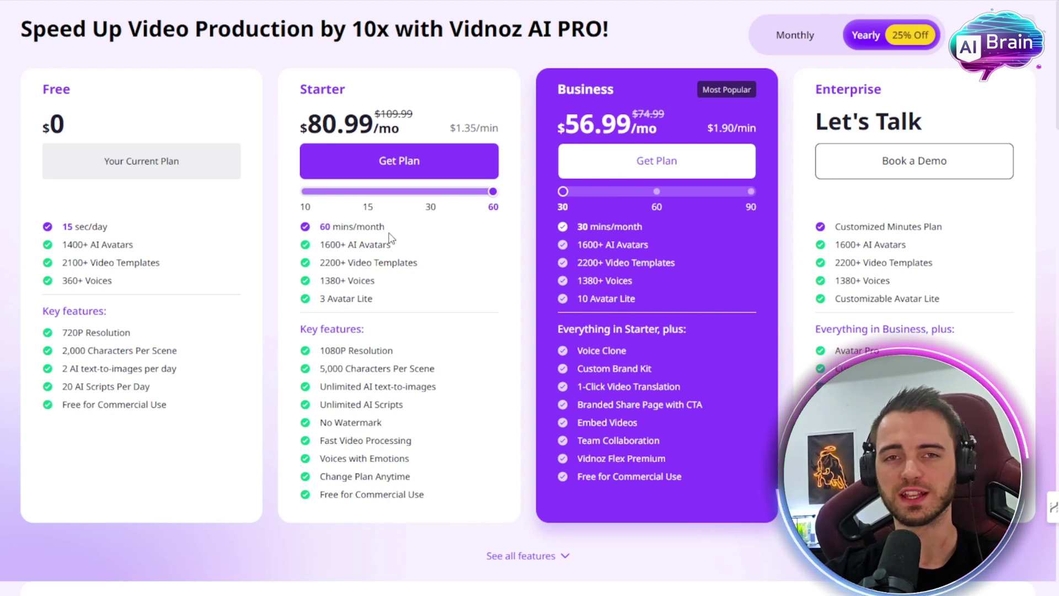